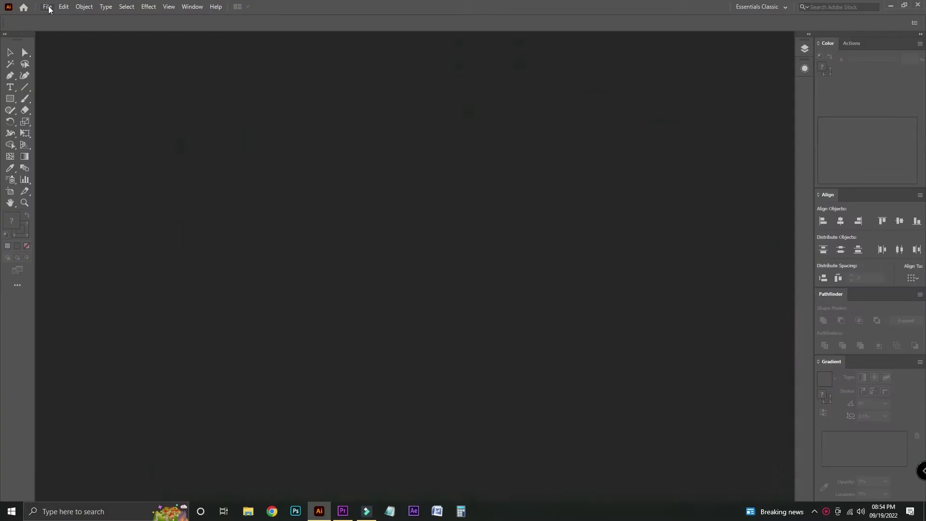
Create a new 1920 × 1080 px RGB document
{"action": "left_click", "coordinate": [46, 7]}
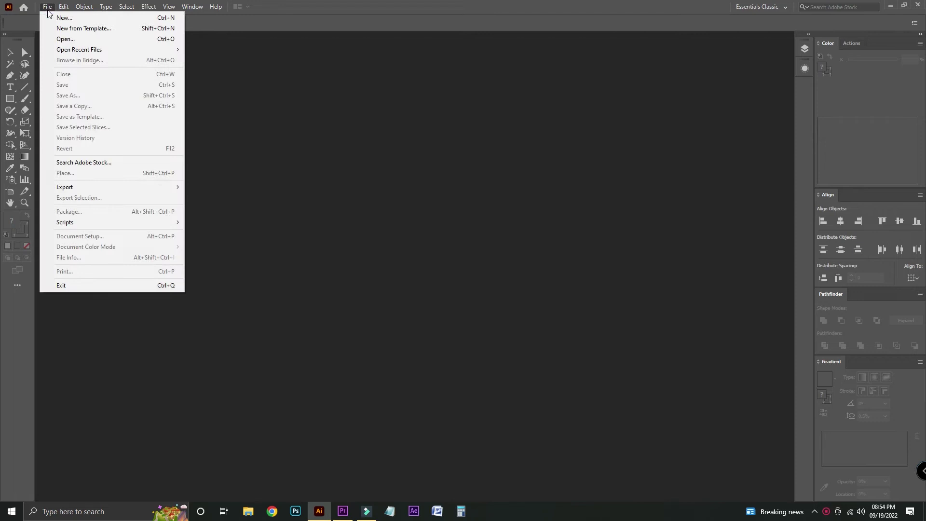
{"action": "left_click", "coordinate": [65, 17]}
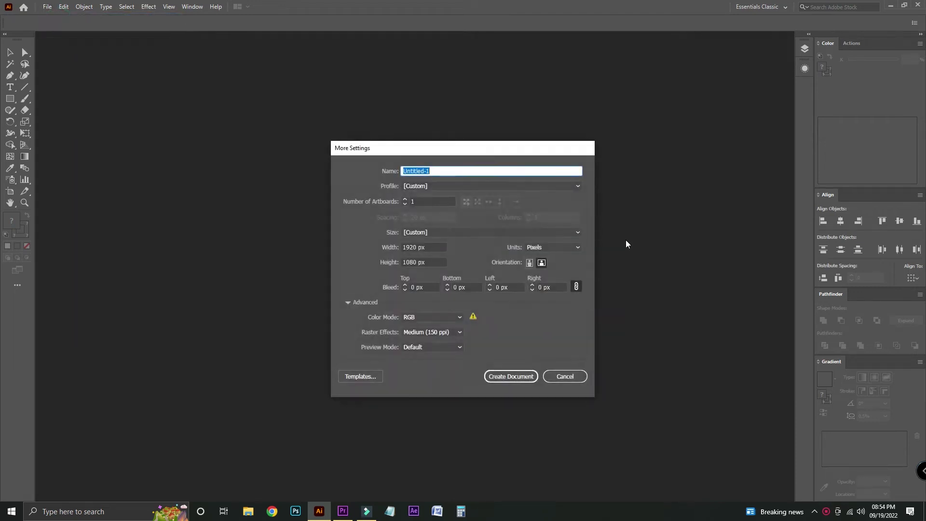
{"action": "left_click", "coordinate": [521, 377]}
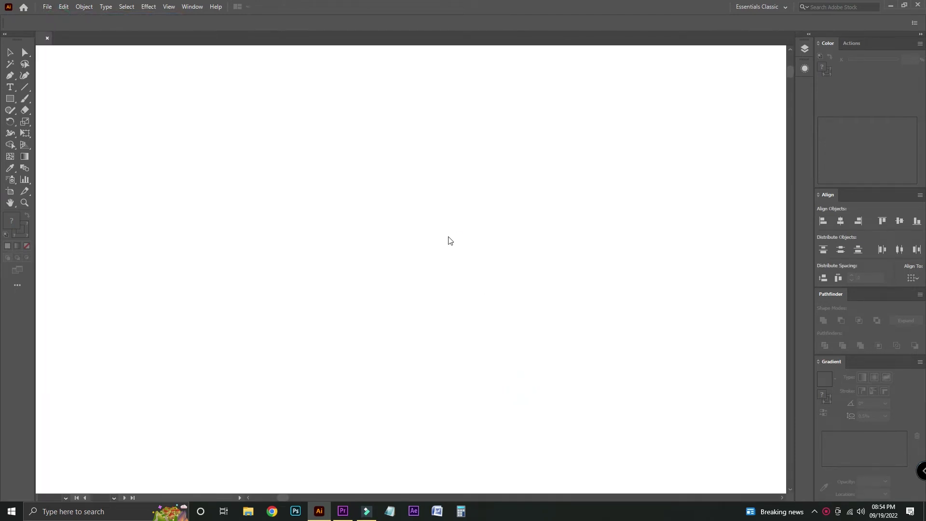
Draw an unfilled wide rectangle and round its right end into a semicircle
{"action": "key", "text": "ctrl+plus"}
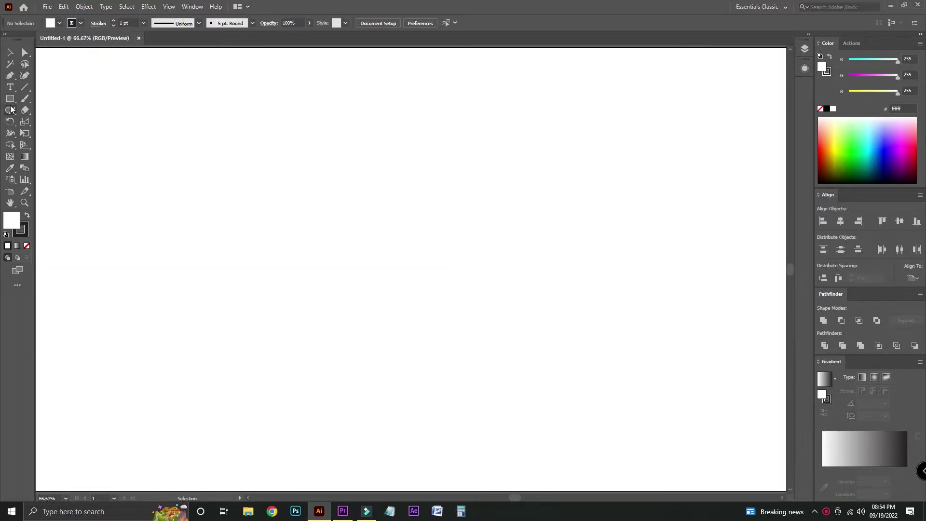
{"action": "key", "text": "ctrl+plus"}
{"action": "left_click", "coordinate": [27, 246]}
{"action": "left_click_drag", "start_coordinate": [260, 264], "coordinate": [593, 377]}
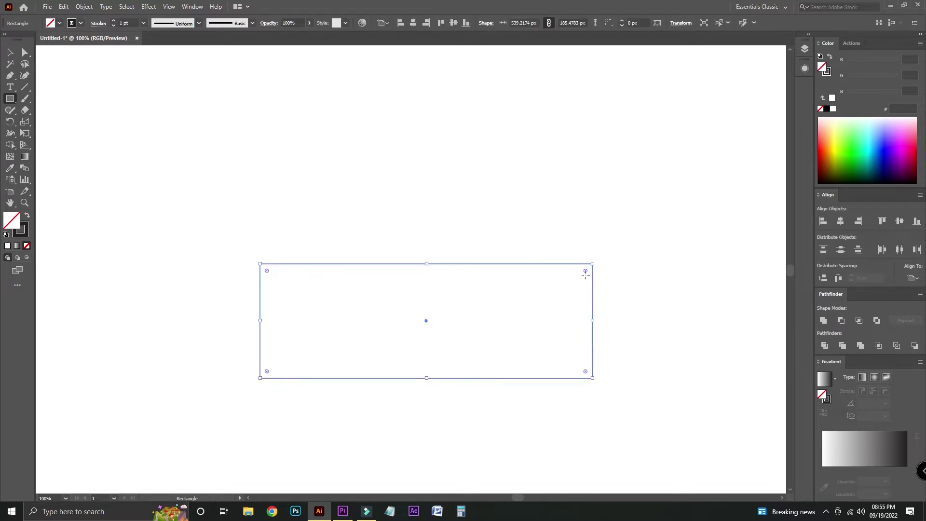
{"action": "left_click_drag", "start_coordinate": [587, 371], "coordinate": [409, 302]}
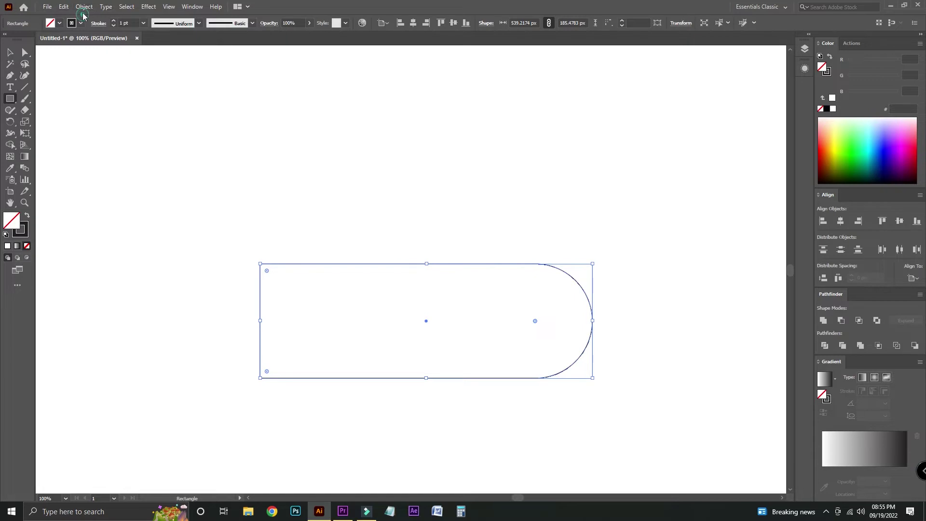
Apply Offset Path three times to make three nested inset outlines
{"action": "left_click", "coordinate": [83, 15]}
{"action": "left_click", "coordinate": [287, 268]}
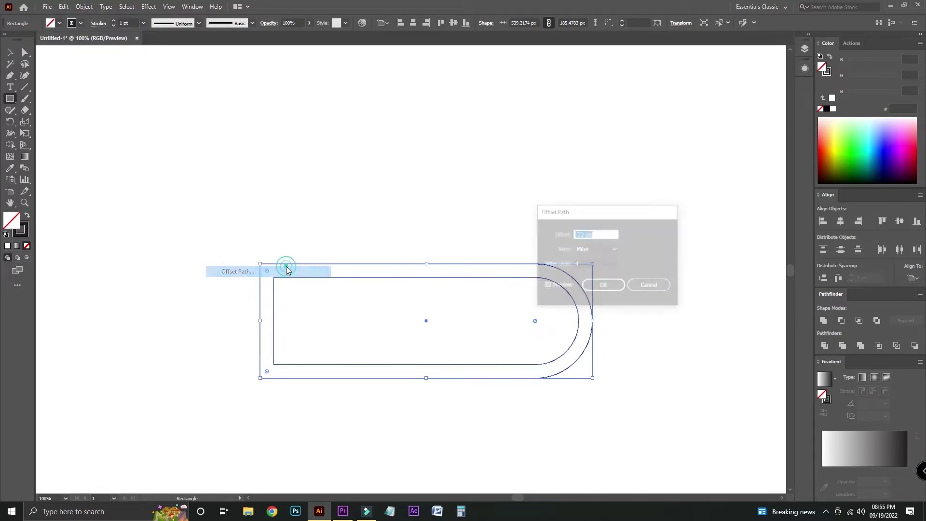
{"action": "left_click", "coordinate": [598, 285]}
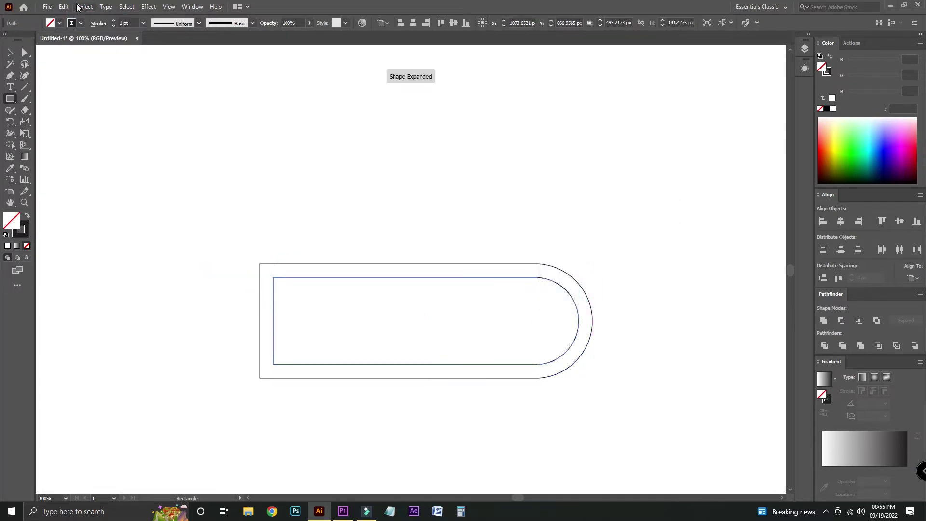
{"action": "left_click", "coordinate": [77, 7]}
{"action": "left_click", "coordinate": [284, 273]}
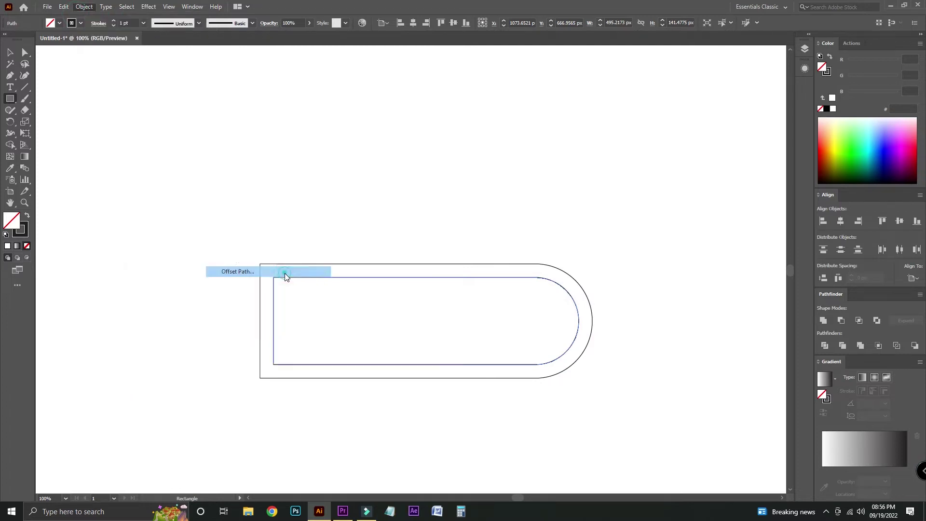
{"action": "left_click", "coordinate": [610, 288]}
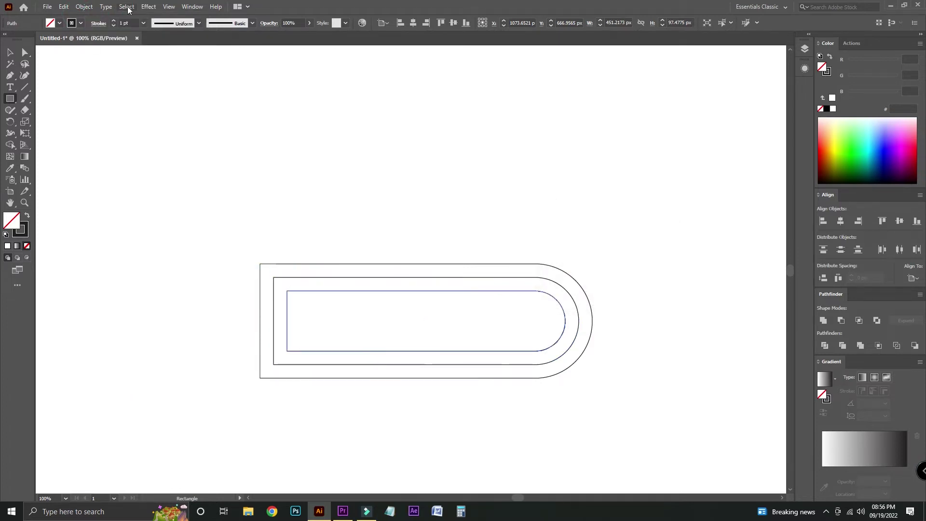
{"action": "left_click", "coordinate": [84, 7]}
{"action": "left_click", "coordinate": [273, 272]}
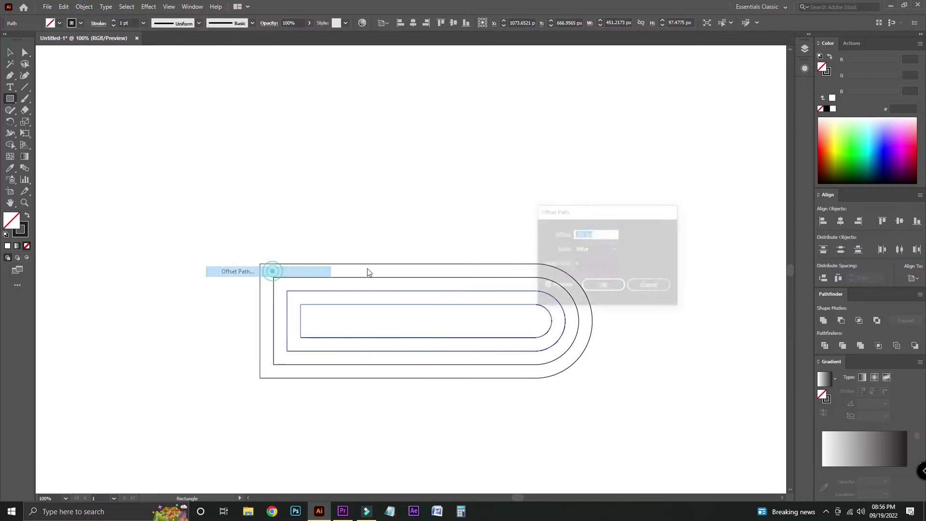
{"action": "left_click", "coordinate": [598, 288]}
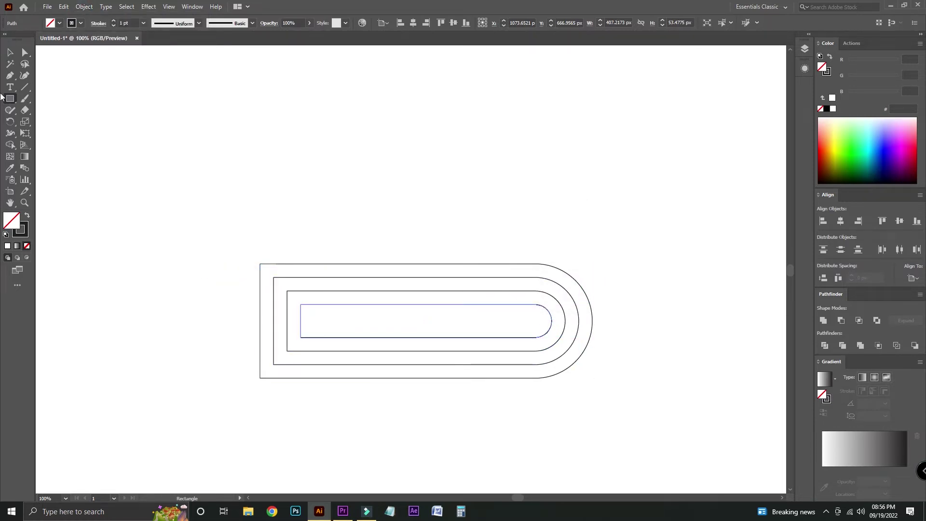
Draw a large hexagon with the Polygon Tool over the nested outlines
{"action": "left_click", "coordinate": [431, 156]}
{"action": "key", "text": "ctrl+plus"}
{"action": "left_click_drag", "start_coordinate": [431, 156], "coordinate": [283, 42]}
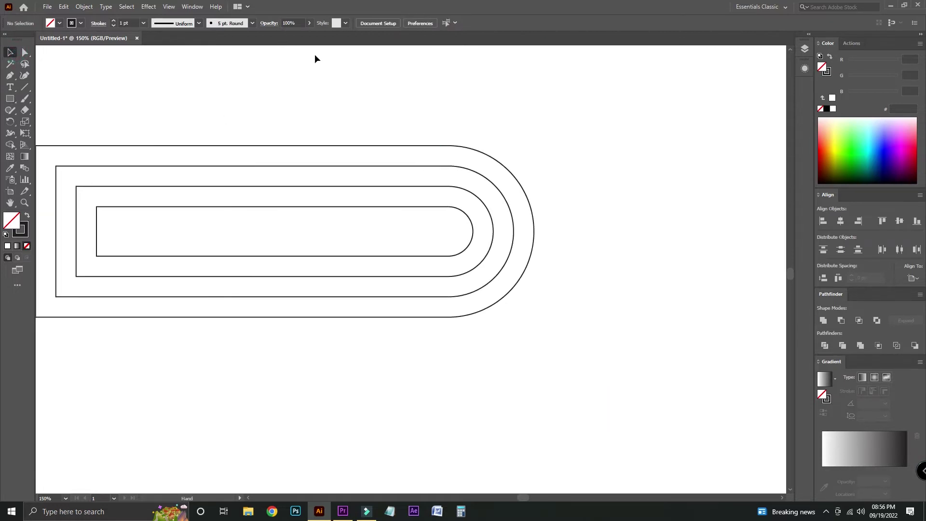
{"action": "left_click", "coordinate": [11, 99]}
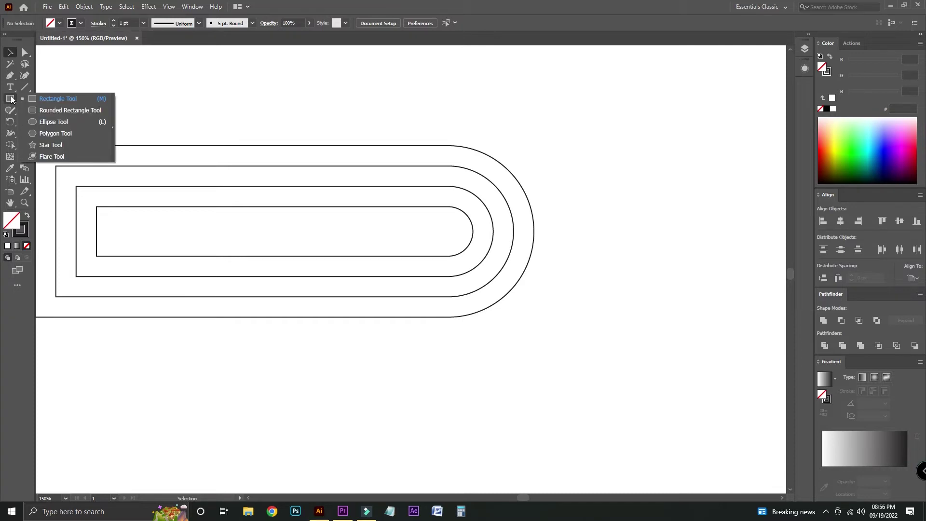
{"action": "left_click", "coordinate": [38, 145]}
{"action": "left_click", "coordinate": [11, 99]}
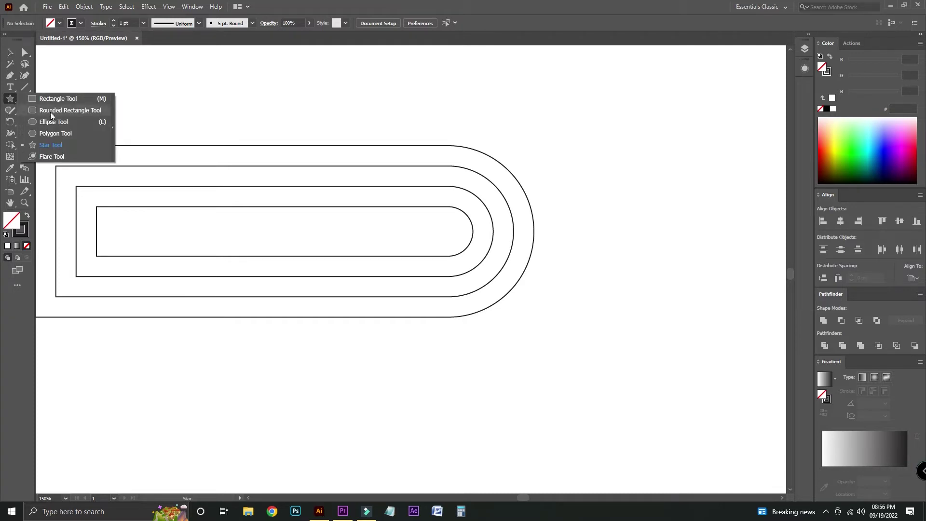
{"action": "left_click", "coordinate": [47, 120]}
{"action": "left_click_drag", "start_coordinate": [128, 116], "coordinate": [303, 108]}
{"action": "mouse_move", "coordinate": [189, 125]}
{"action": "left_mouse_down"}
{"action": "mouse_move", "coordinate": [580, 353]}
{"action": "mouse_move", "coordinate": [497, 337]}
{"action": "left_mouse_up"}
Group the rounded outlines and vertically centre the hexagon on them as key object
{"action": "key", "text": "ctrl+minus"}
{"action": "key", "text": "ctrl+minus"}
{"action": "key", "text": "v"}
{"action": "left_click", "coordinate": [481, 261]}
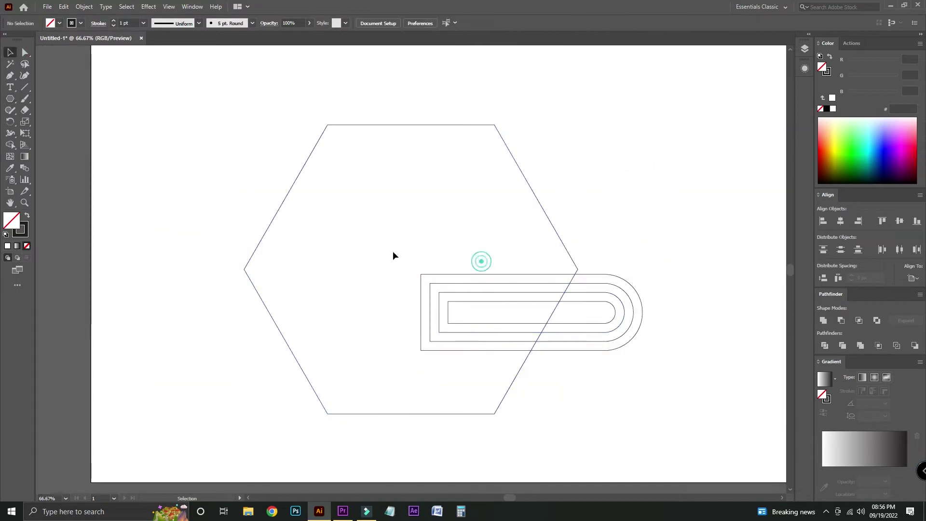
{"action": "left_click_drag", "start_coordinate": [479, 374], "coordinate": [479, 371]}
{"action": "key", "text": "a"}
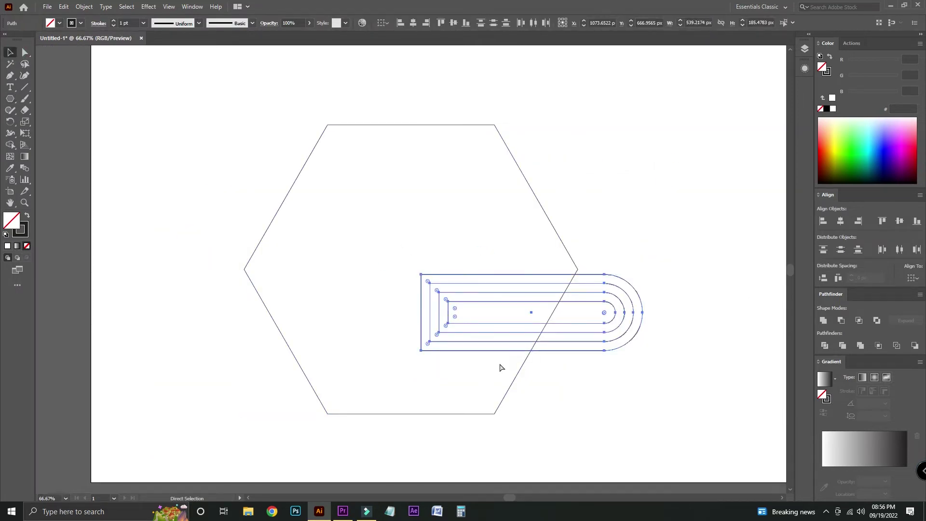
{"action": "key", "text": "v"}
{"action": "left_click", "coordinate": [552, 224], "text": "shift"}
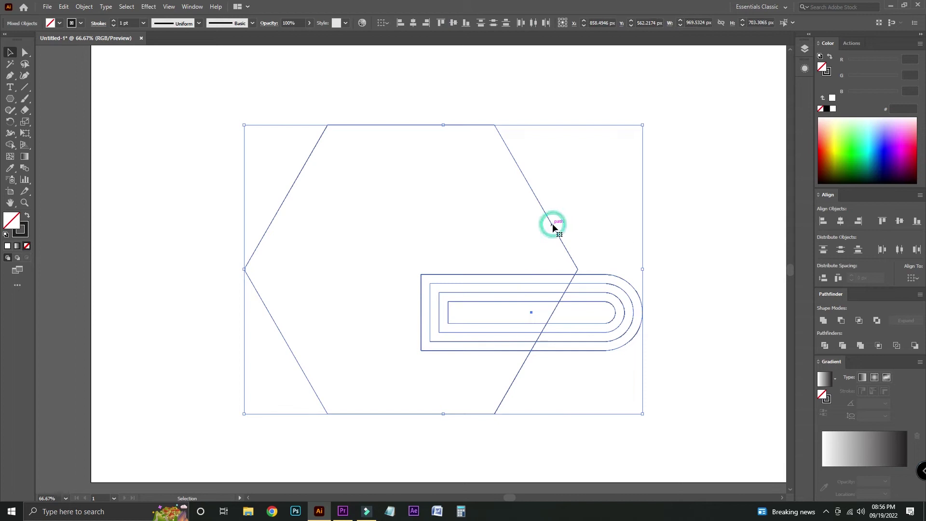
{"action": "left_click", "coordinate": [531, 312]}
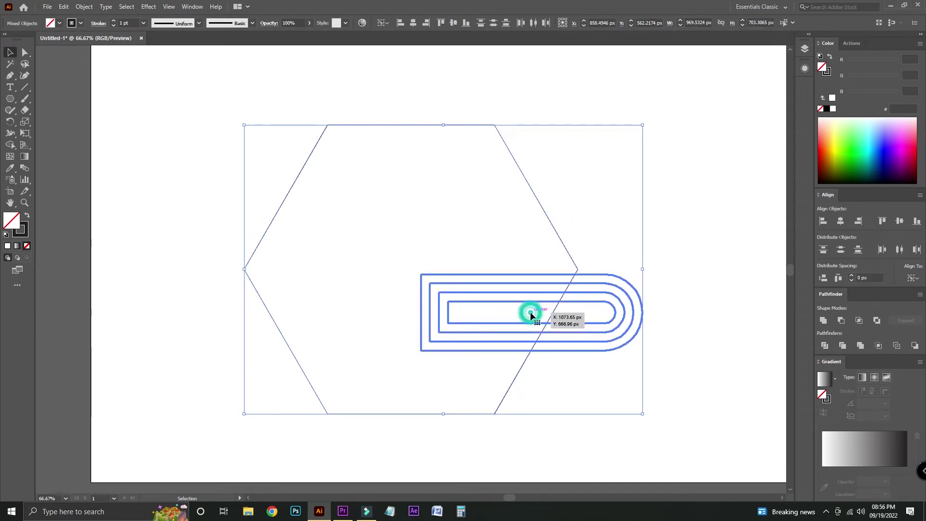
{"action": "left_click", "coordinate": [460, 20]}
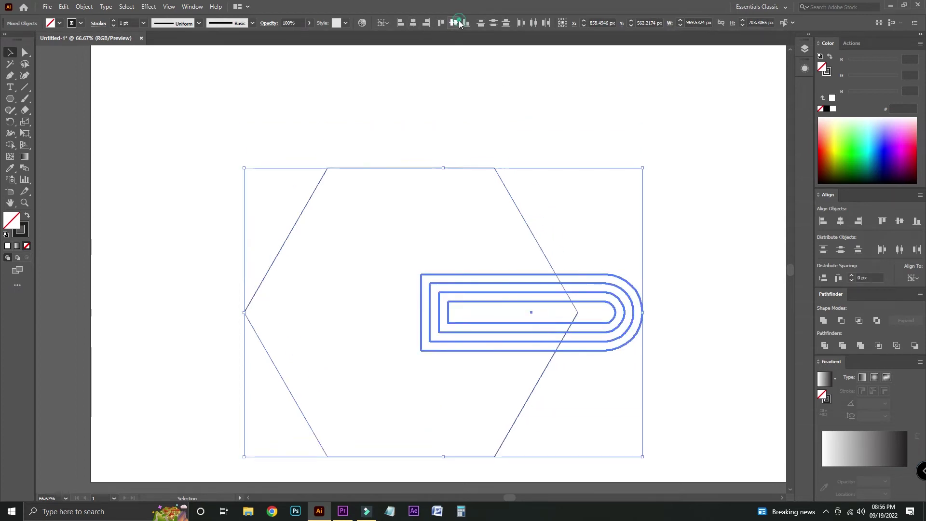
{"action": "left_click", "coordinate": [693, 224]}
{"action": "left_click_drag", "start_coordinate": [465, 220], "coordinate": [146, 55]}
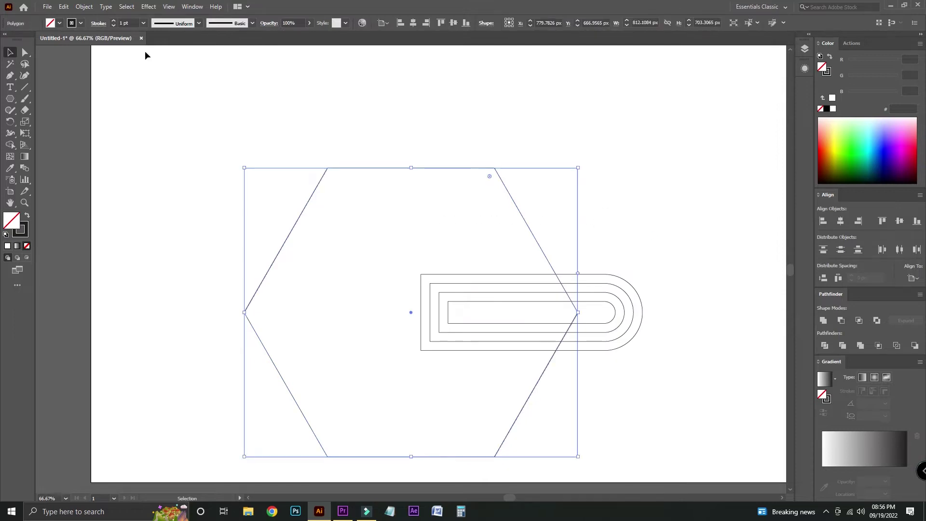
Add an inset outline inside the hexagon with Offset Path
{"action": "left_click", "coordinate": [91, 8]}
{"action": "mouse_move", "coordinate": [95, 235]}
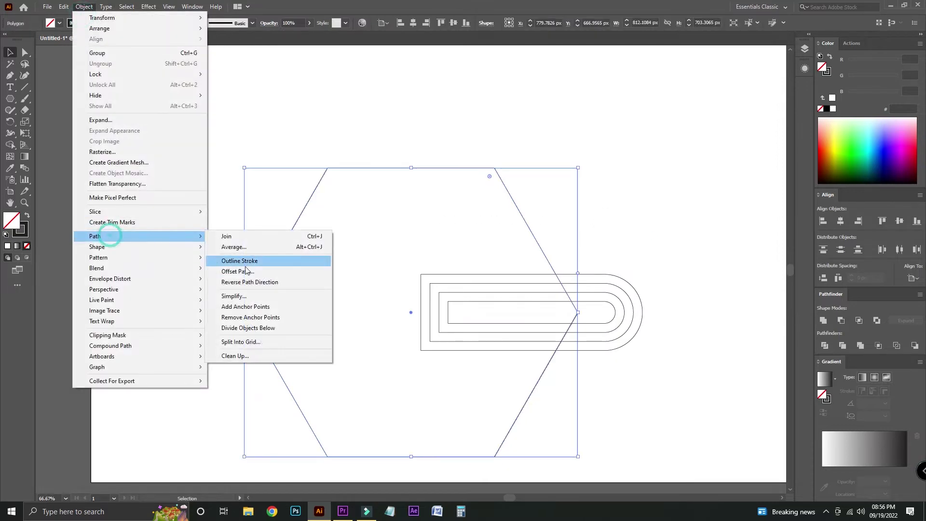
{"action": "left_click", "coordinate": [255, 271]}
{"action": "left_click", "coordinate": [613, 286]}
{"action": "left_click", "coordinate": [650, 208]}
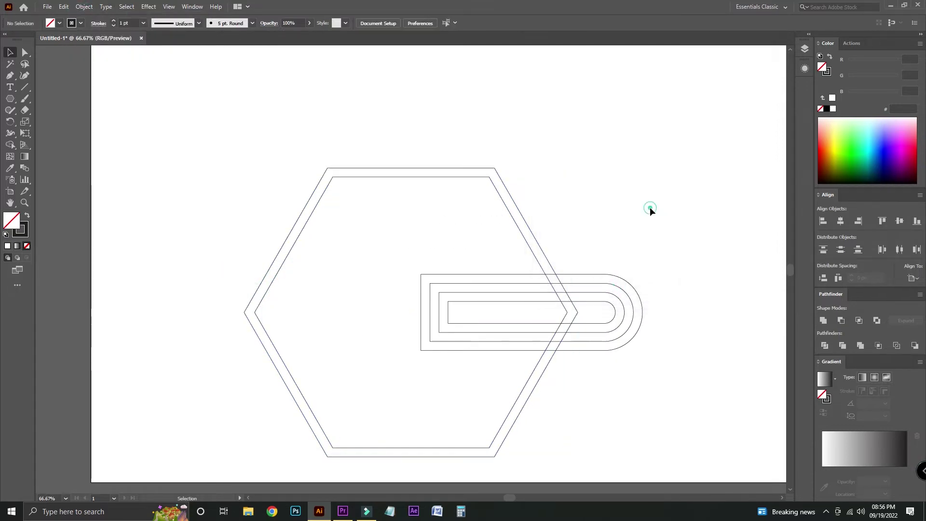
Shift all shapes up-left and place a level copy of the double hexagon to the right
{"action": "left_click_drag", "start_coordinate": [668, 381], "coordinate": [520, 271]}
{"action": "left_click_drag", "start_coordinate": [529, 310], "coordinate": [414, 242]}
{"action": "left_click", "coordinate": [554, 182]}
{"action": "left_click", "coordinate": [423, 163]}
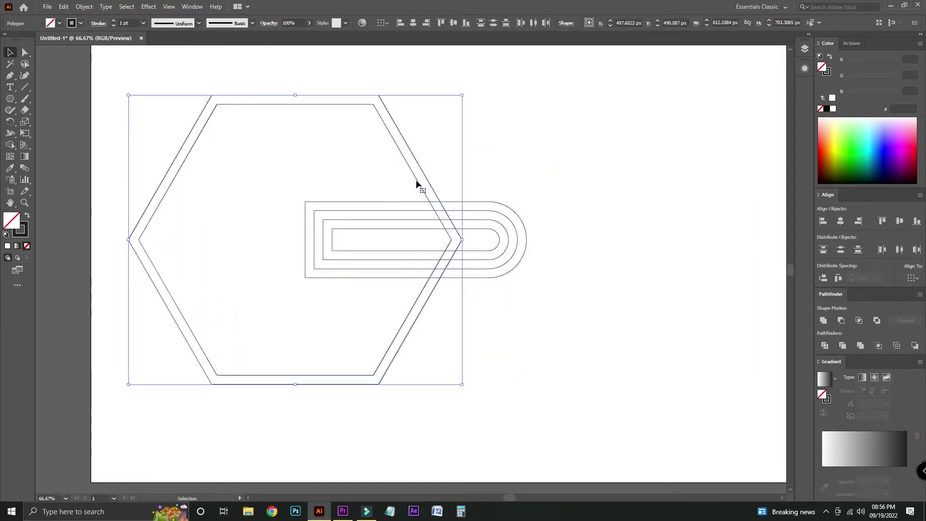
{"action": "left_click_drag", "start_coordinate": [416, 174], "coordinate": [735, 193]}
{"action": "left_click", "coordinate": [610, 253]}
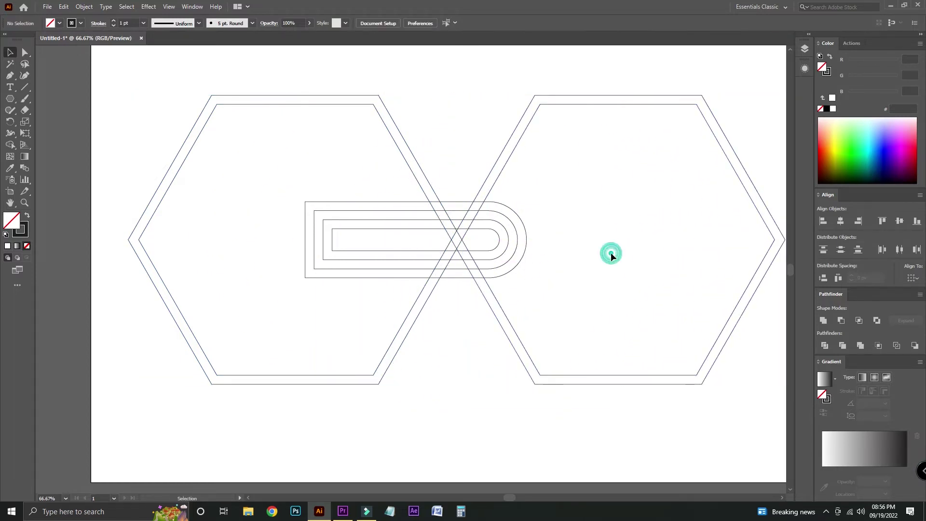
{"action": "left_click_drag", "start_coordinate": [358, 153], "coordinate": [585, 317]}
{"action": "key", "text": "ctrl+equal"}
{"action": "key", "text": "ctrl+equal"}
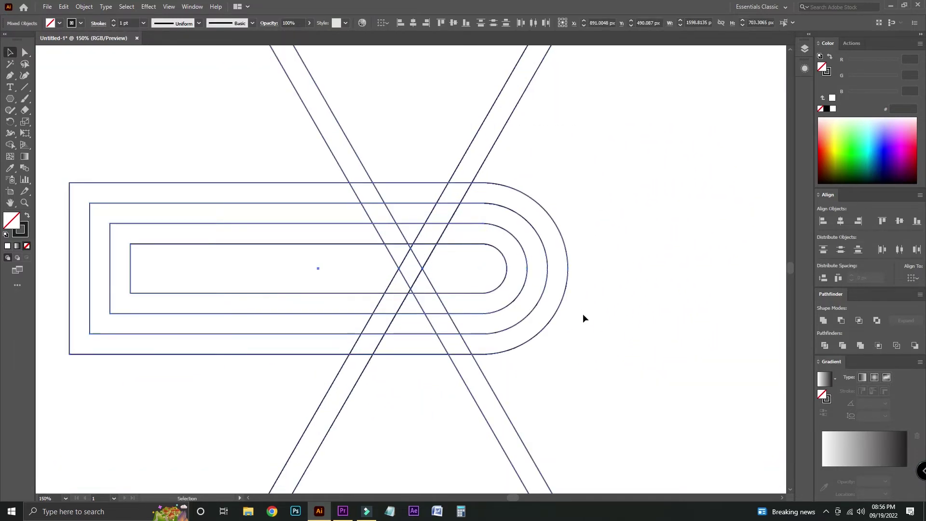
Merge the overlapping bands and arcs into one dark-filled, unstroked mark
{"action": "left_click", "coordinate": [26, 218]}
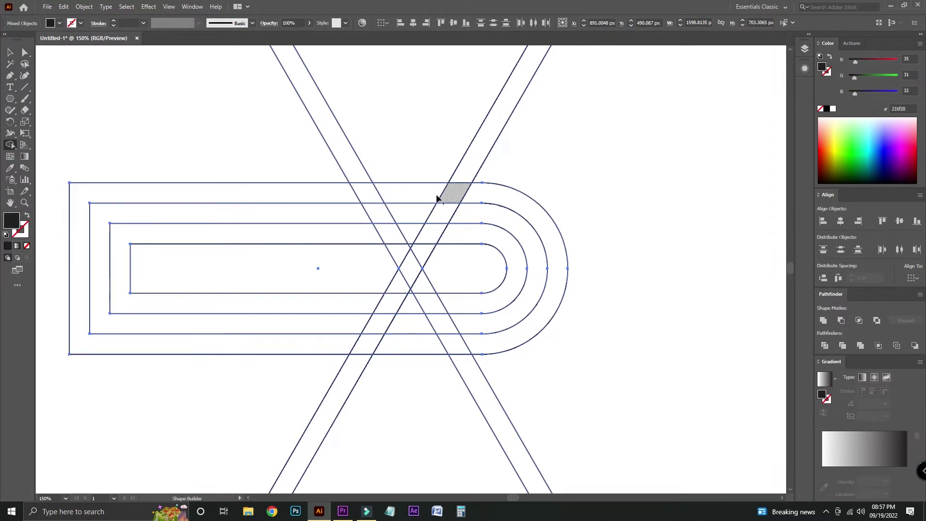
{"action": "left_click_drag", "start_coordinate": [369, 196], "coordinate": [491, 251]}
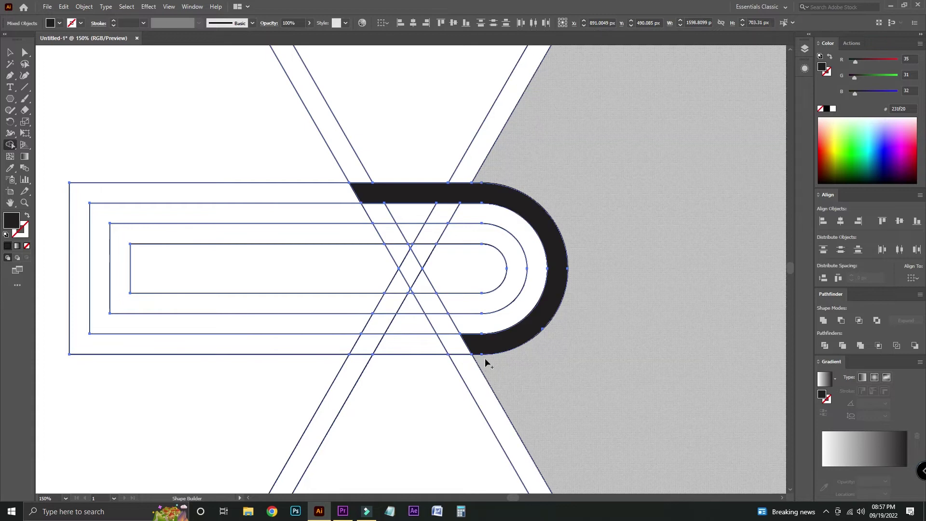
{"action": "left_click", "coordinate": [488, 344]}
{"action": "mouse_move", "coordinate": [393, 349]}
{"action": "left_mouse_down"}
{"action": "mouse_move", "coordinate": [373, 348]}
{"action": "mouse_move", "coordinate": [392, 312]}
{"action": "left_mouse_up"}
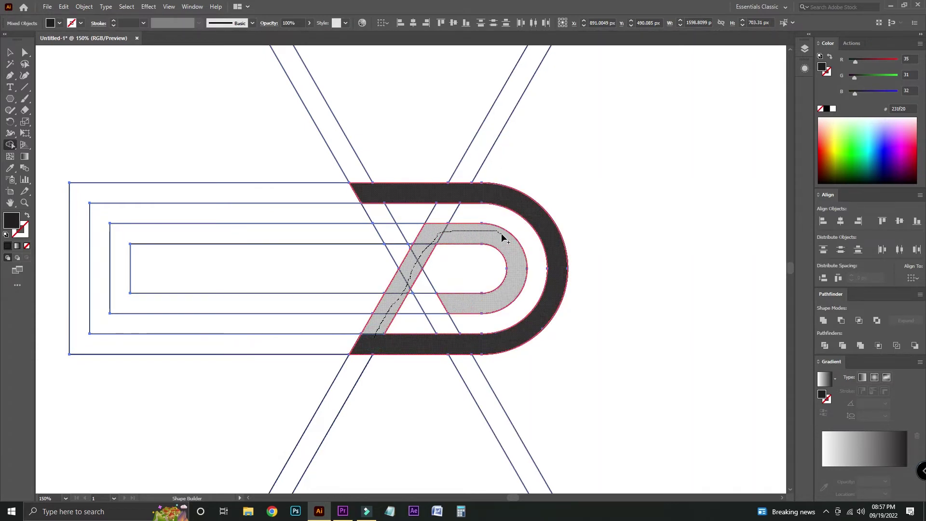
{"action": "left_click_drag", "start_coordinate": [439, 238], "coordinate": [462, 310]}
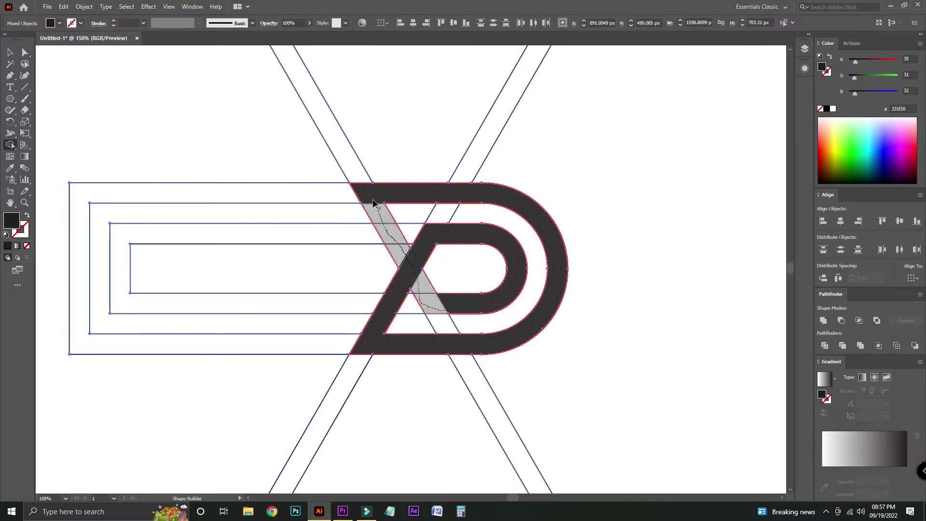
{"action": "left_click_drag", "start_coordinate": [399, 247], "coordinate": [376, 205]}
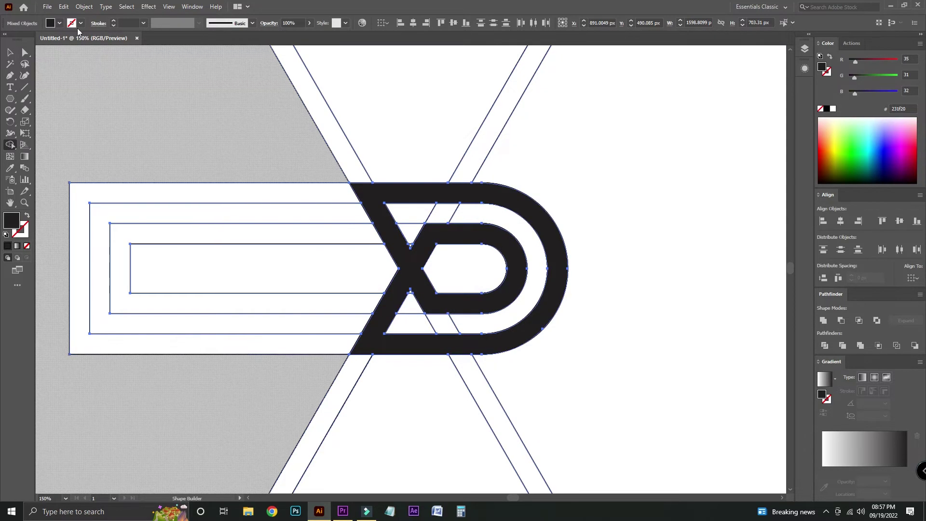
Move the XD compound mark into the right hexagon
{"action": "left_click", "coordinate": [9, 52]}
{"action": "left_click", "coordinate": [201, 87]}
{"action": "key", "text": "ctrl+minus"}
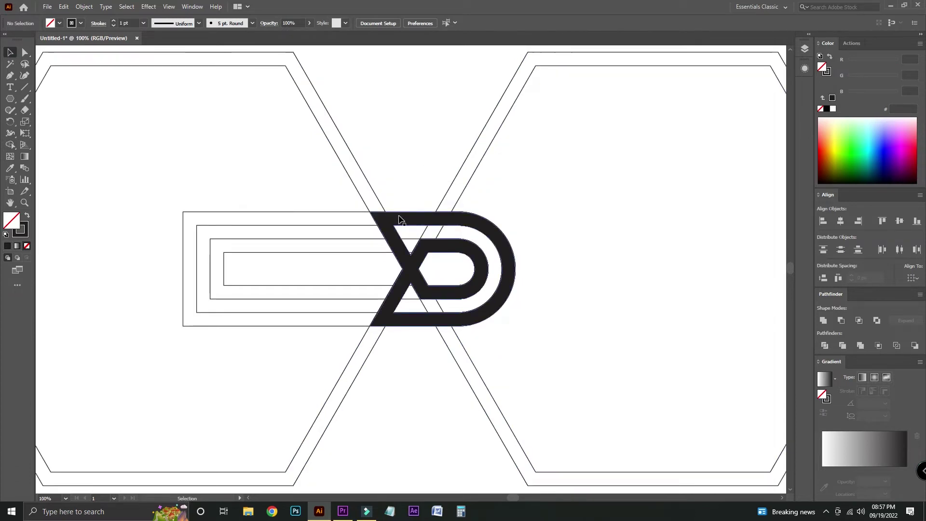
{"action": "left_click", "coordinate": [409, 234]}
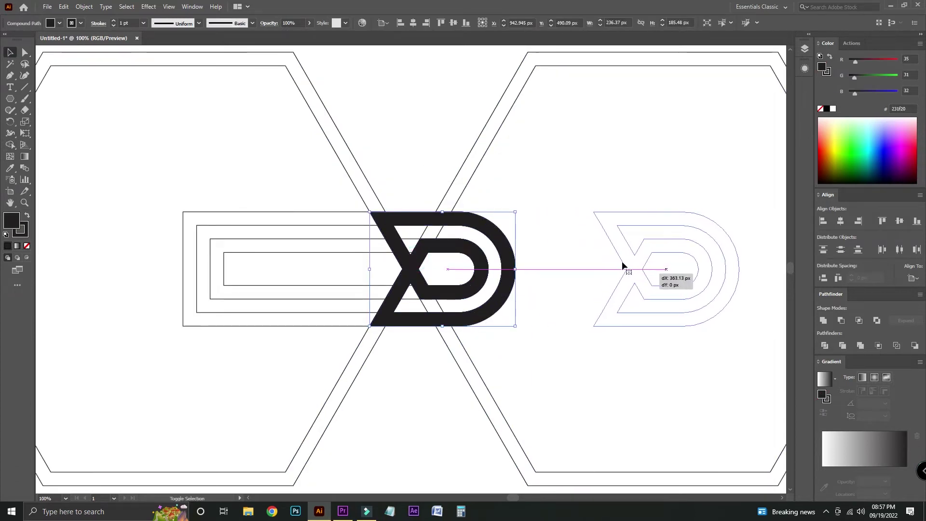
{"action": "left_click_drag", "start_coordinate": [420, 261], "coordinate": [632, 261]}
Delete the hexagon and rectangle construction outlines and rotate the mark into an upright shield
{"action": "key", "text": "ctrl+minus"}
{"action": "key", "text": "ctrl+minus"}
{"action": "key", "text": "ctrl+minus"}
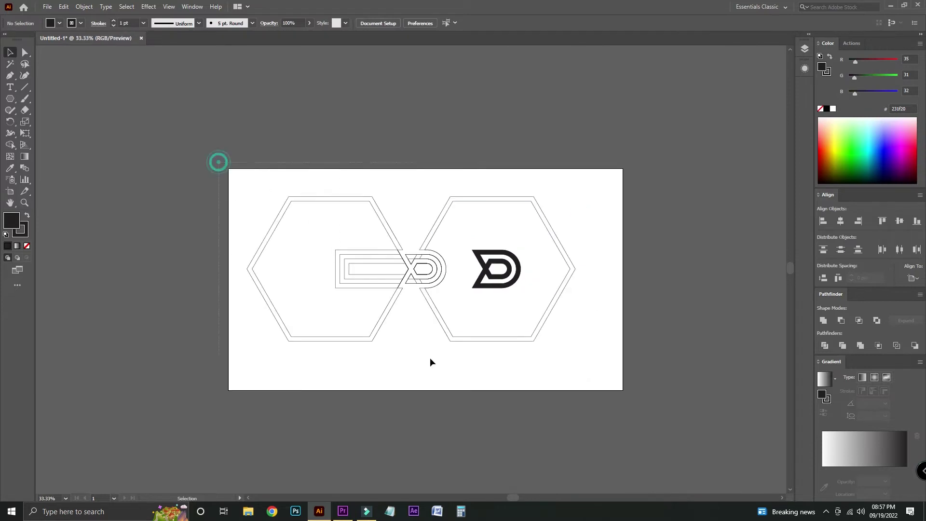
{"action": "left_click_drag", "start_coordinate": [430, 358], "coordinate": [447, 372]}
{"action": "key", "text": "Delete"}
{"action": "left_click_drag", "start_coordinate": [603, 355], "coordinate": [440, 241]}
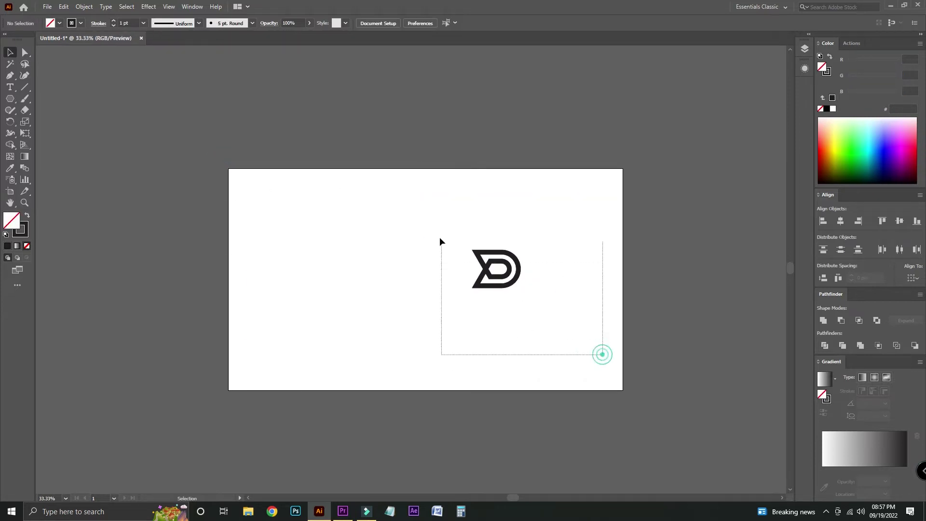
{"action": "mouse_move", "coordinate": [522, 292]}
{"action": "left_mouse_down"}
{"action": "mouse_move", "coordinate": [415, 297]}
{"action": "mouse_move", "coordinate": [443, 313]}
{"action": "left_mouse_up"}
Apply the White, Black gradient preset to the shield
{"action": "left_click", "coordinate": [544, 231]}
{"action": "key", "text": "ctrl+1"}
{"action": "mouse_move", "coordinate": [546, 236]}
{"action": "left_mouse_down"}
{"action": "mouse_move", "coordinate": [462, 221]}
{"action": "mouse_move", "coordinate": [275, 232]}
{"action": "left_mouse_up"}
{"action": "key", "text": "ctrl+plus"}
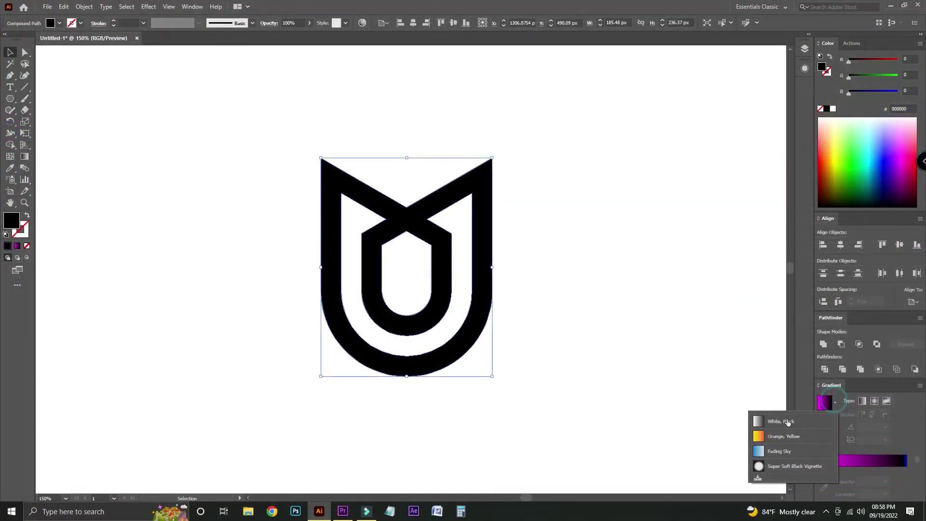
{"action": "left_click", "coordinate": [766, 424]}
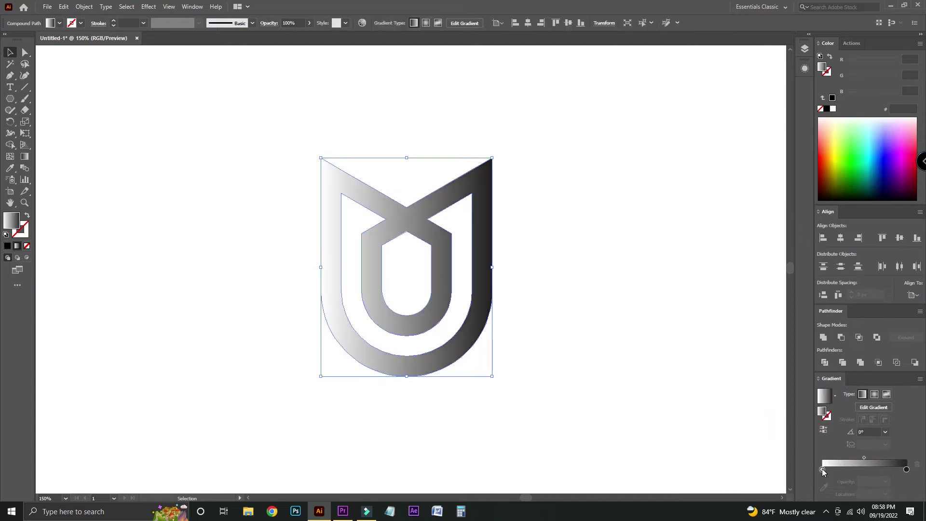
Set the gradient stops to magenta and blue and run the gradient diagonally
{"action": "double_click", "coordinate": [822, 469]}
{"action": "left_click", "coordinate": [906, 357]}
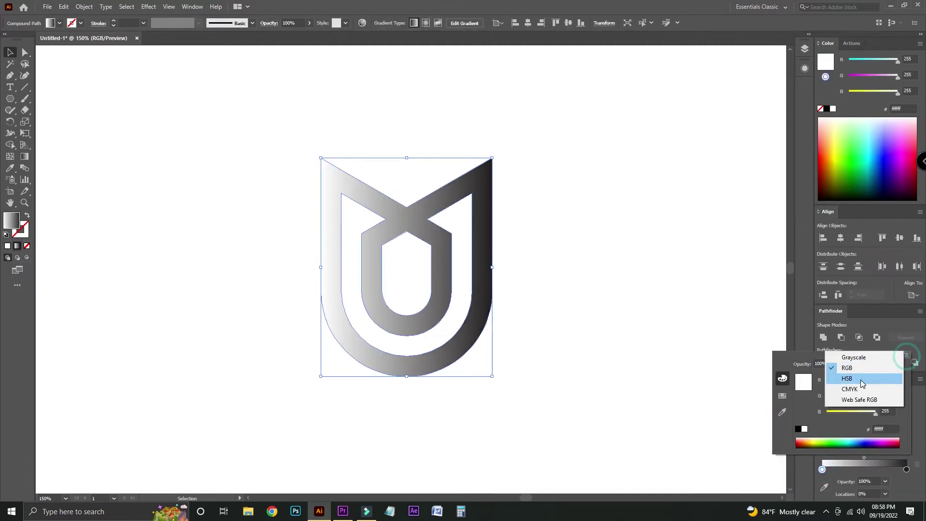
{"action": "left_click", "coordinate": [821, 364]}
{"action": "left_click_drag", "start_coordinate": [845, 403], "coordinate": [832, 398]}
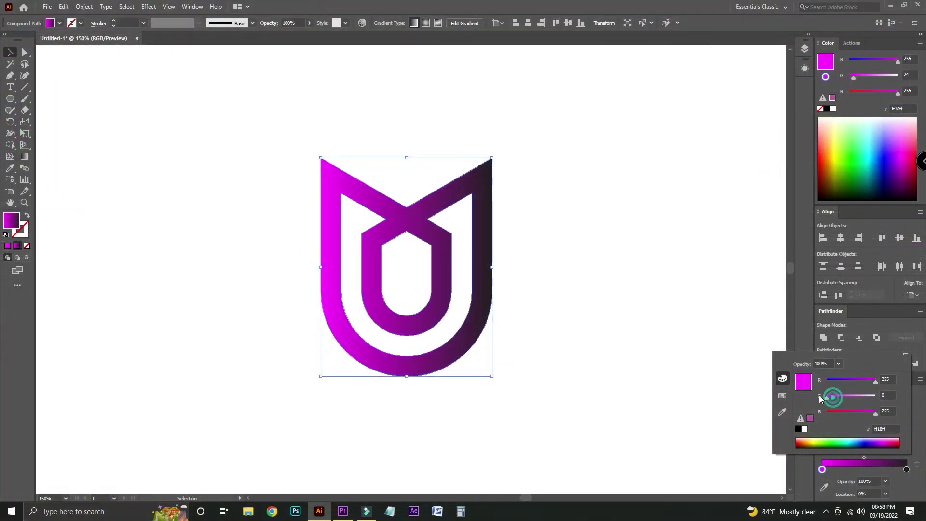
{"action": "mouse_move", "coordinate": [859, 414]}
{"action": "left_mouse_down"}
{"action": "mouse_move", "coordinate": [875, 413]}
{"action": "mouse_move", "coordinate": [827, 381]}
{"action": "mouse_move", "coordinate": [841, 384]}
{"action": "left_mouse_up"}
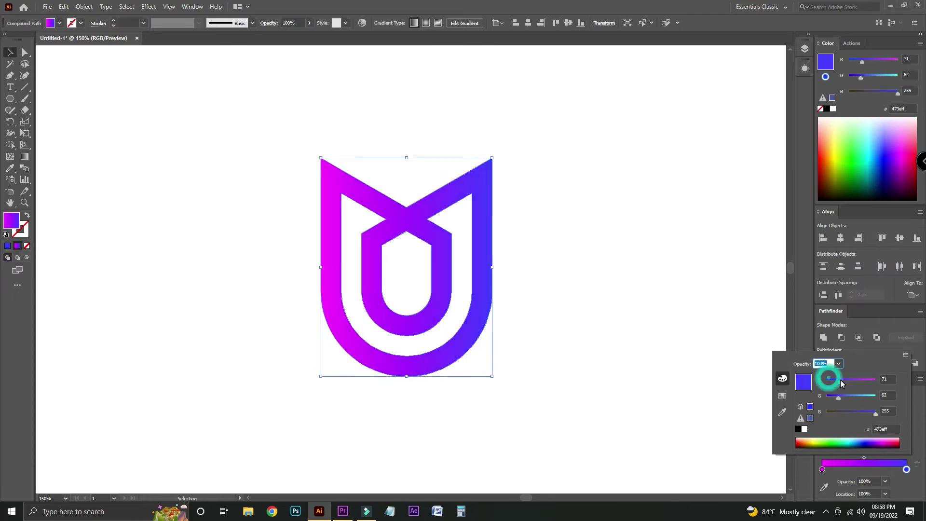
{"action": "left_click", "coordinate": [28, 156]}
{"action": "left_click", "coordinate": [25, 156]}
{"action": "mouse_move", "coordinate": [534, 146]}
{"action": "left_mouse_down"}
{"action": "mouse_move", "coordinate": [329, 325]}
{"action": "mouse_move", "coordinate": [485, 166]}
{"action": "left_mouse_up"}
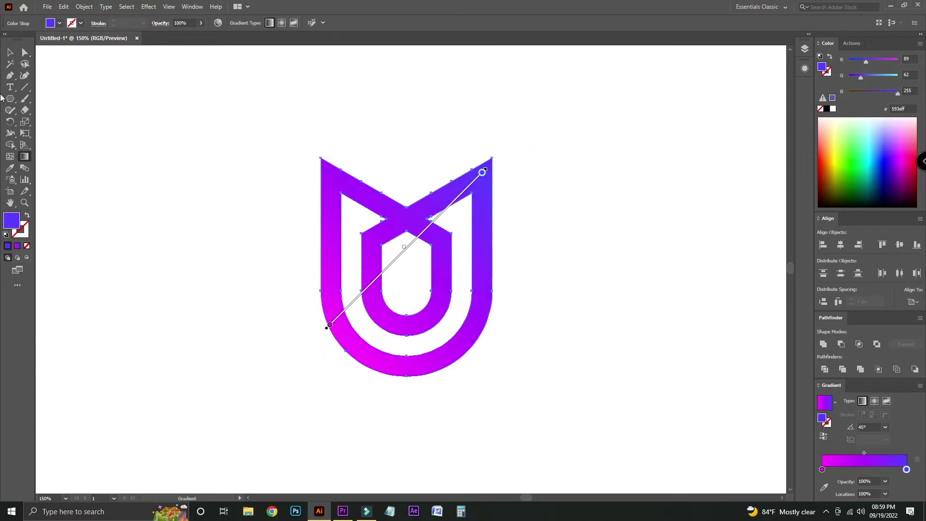
Draw a four-corner shape over the first crossing of the M's strokes with the Pen tool
{"action": "key", "text": "v"}
{"action": "key", "text": "ctrl+equal"}
{"action": "key", "text": "ctrl+equal"}
{"action": "key", "text": "ctrl+equal"}
{"action": "key", "text": "p"}
{"action": "left_click", "coordinate": [350, 303]}
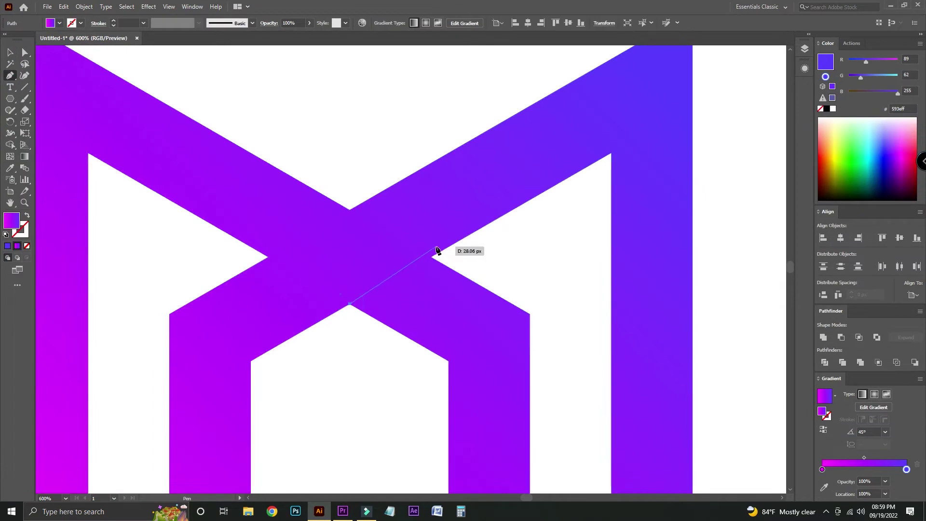
{"action": "left_click", "coordinate": [432, 257]}
{"action": "left_click", "coordinate": [530, 314]}
{"action": "left_click", "coordinate": [448, 361]}
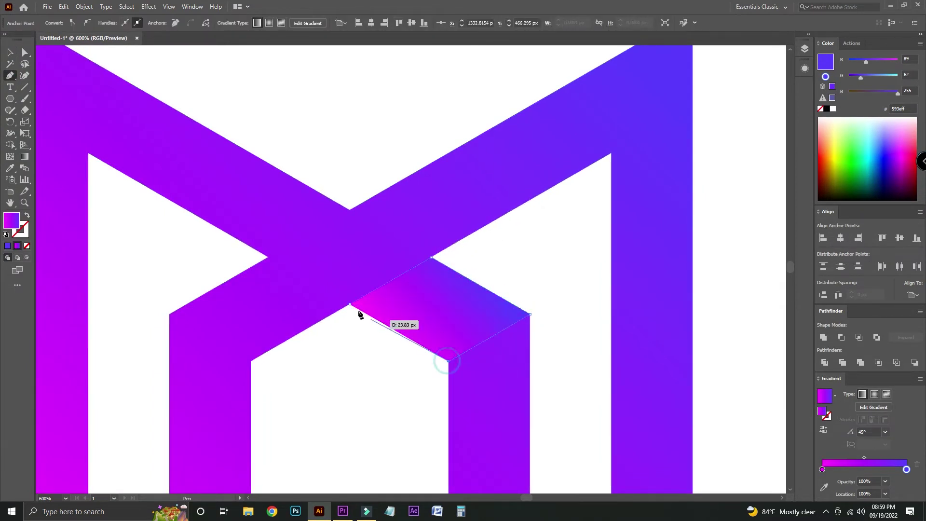
{"action": "left_click", "coordinate": [350, 303]}
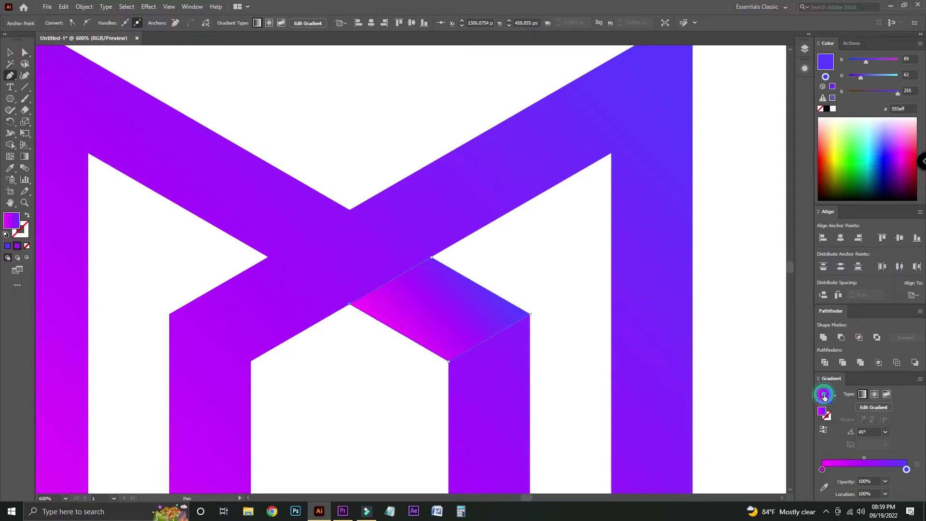
Give the strip a black-to-transparent gradient angled along the overlap
{"action": "double_click", "coordinate": [822, 468]}
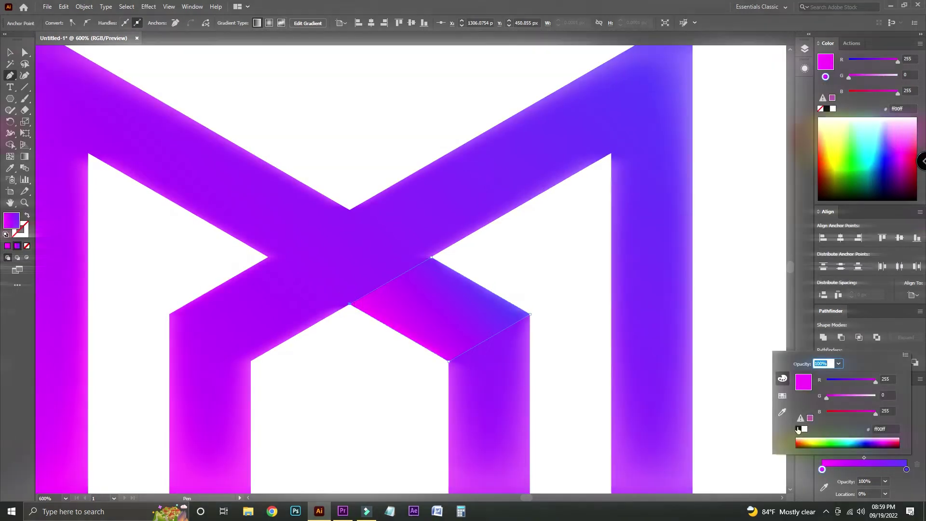
{"action": "left_click", "coordinate": [798, 428]}
{"action": "double_click", "coordinate": [906, 470]}
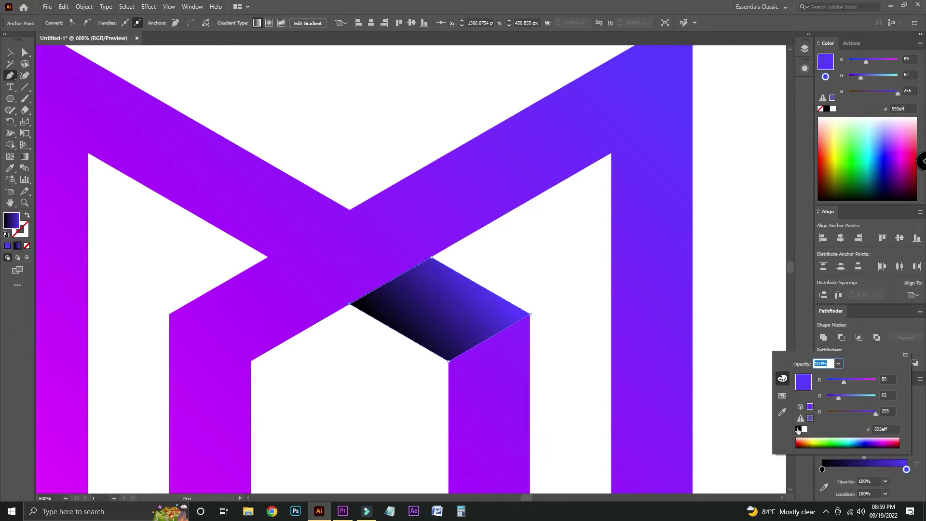
{"action": "left_click", "coordinate": [799, 429]}
{"action": "left_click", "coordinate": [885, 482]}
{"action": "left_click", "coordinate": [893, 366]}
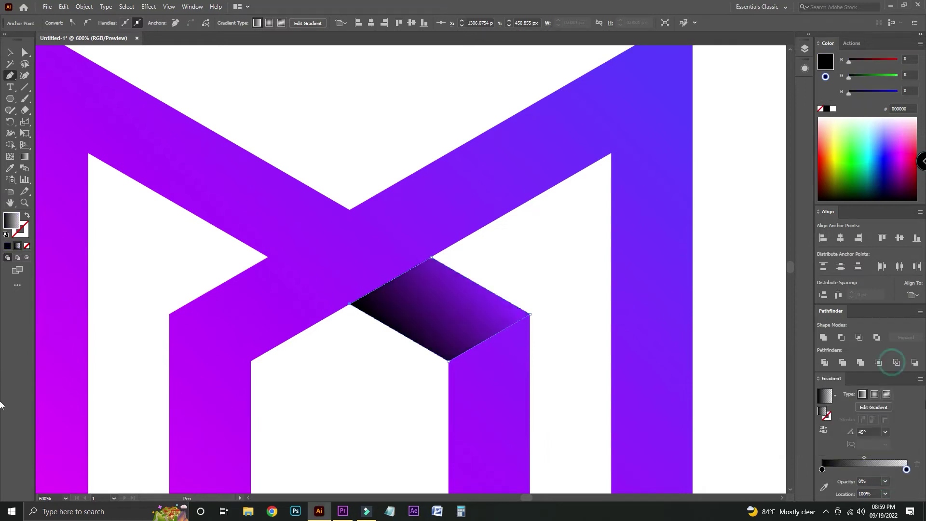
{"action": "left_click", "coordinate": [24, 156]}
{"action": "mouse_move", "coordinate": [321, 190]}
{"action": "left_mouse_down"}
{"action": "mouse_move", "coordinate": [472, 338]}
{"action": "mouse_move", "coordinate": [255, 168]}
{"action": "left_mouse_up"}
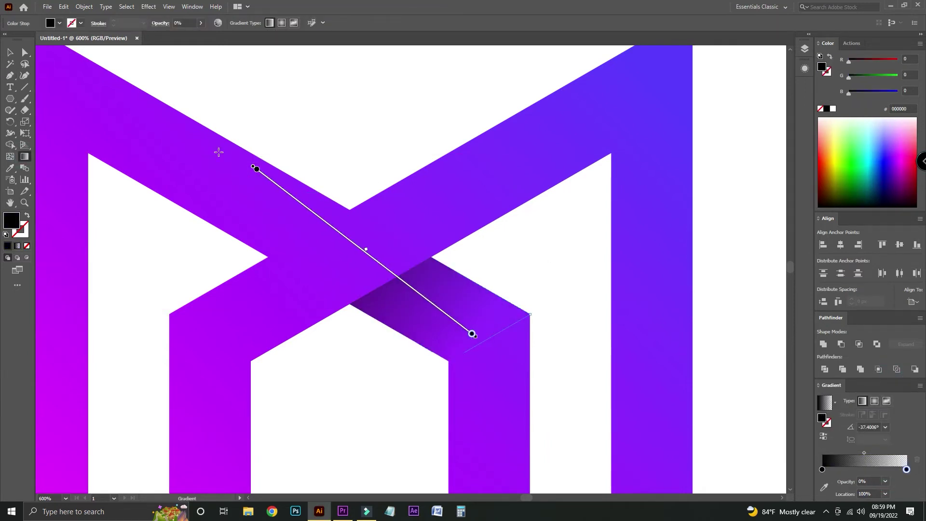
Add a second shaded strip at the M's centre crossing with its fade angled across it
{"action": "left_click", "coordinate": [330, 62]}
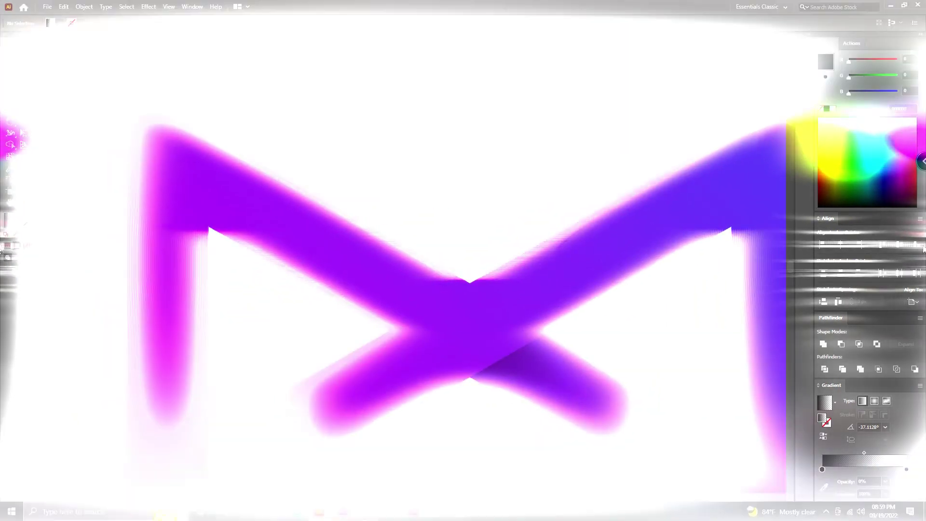
{"action": "key", "text": "p"}
{"action": "left_click", "coordinate": [469, 282]}
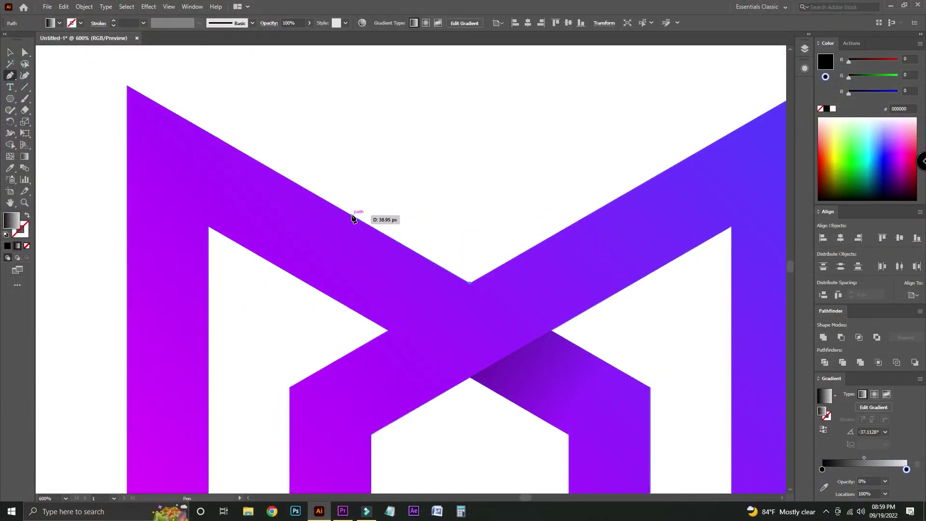
{"action": "left_click", "coordinate": [352, 216]}
{"action": "left_click", "coordinate": [277, 266]}
{"action": "mouse_move", "coordinate": [387, 331]}
{"action": "left_mouse_down"}
{"action": "mouse_move", "coordinate": [450, 308]}
{"action": "mouse_move", "coordinate": [354, 218]}
{"action": "left_mouse_up"}
{"action": "left_click", "coordinate": [469, 282]}
{"action": "key", "text": "g"}
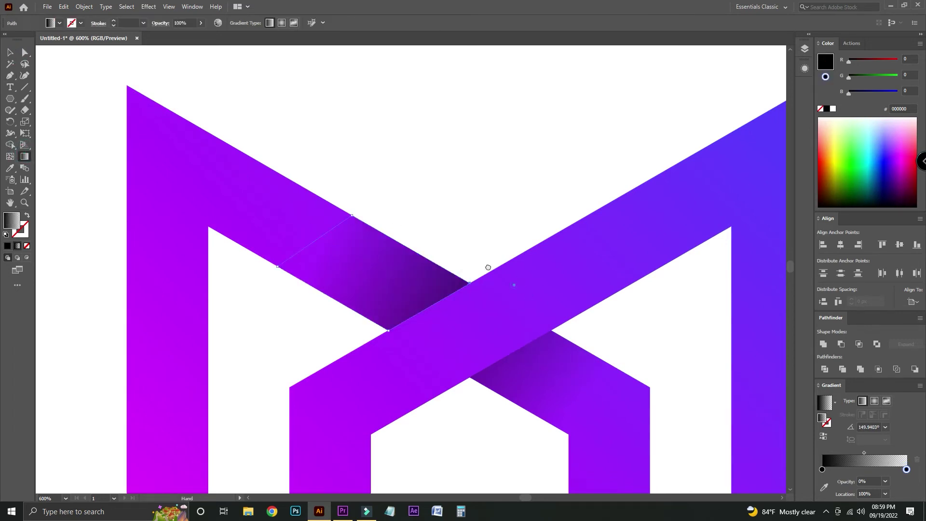
{"action": "left_click_drag", "start_coordinate": [488, 267], "coordinate": [252, 122]}
{"action": "mouse_move", "coordinate": [277, 215]}
{"action": "left_mouse_down"}
{"action": "mouse_move", "coordinate": [440, 329]}
{"action": "mouse_move", "coordinate": [135, 128]}
{"action": "left_mouse_up"}
{"action": "left_click", "coordinate": [10, 51]}
Centre the shield logo horizontally and vertically on the artboard
{"action": "scroll", "coordinate": [573, 282], "scroll_direction": "down", "scroll_amount": 5}
{"action": "right_click", "coordinate": [366, 274]}
{"action": "left_click", "coordinate": [492, 284]}
{"action": "scroll", "coordinate": [492, 283], "scroll_direction": "down", "scroll_amount": 5}
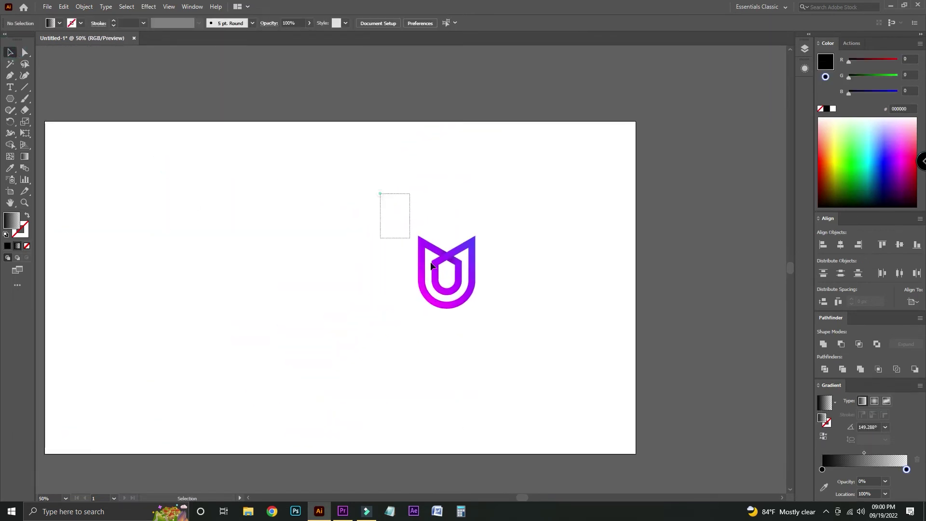
{"action": "left_click_drag", "start_coordinate": [379, 190], "coordinate": [424, 250]}
{"action": "left_click", "coordinate": [412, 23]}
{"action": "left_click", "coordinate": [453, 23]}
Draw an artboard-sized dark navy rectangle and send it behind the logo
{"action": "key", "text": "ctrl+shift+a"}
{"action": "mouse_move", "coordinate": [9, 99]}
{"action": "left_mouse_down"}
{"action": "mouse_move", "coordinate": [43, 93]}
{"action": "mouse_move", "coordinate": [625, 360]}
{"action": "mouse_move", "coordinate": [684, 432]}
{"action": "left_mouse_up"}
{"action": "left_click", "coordinate": [832, 98]}
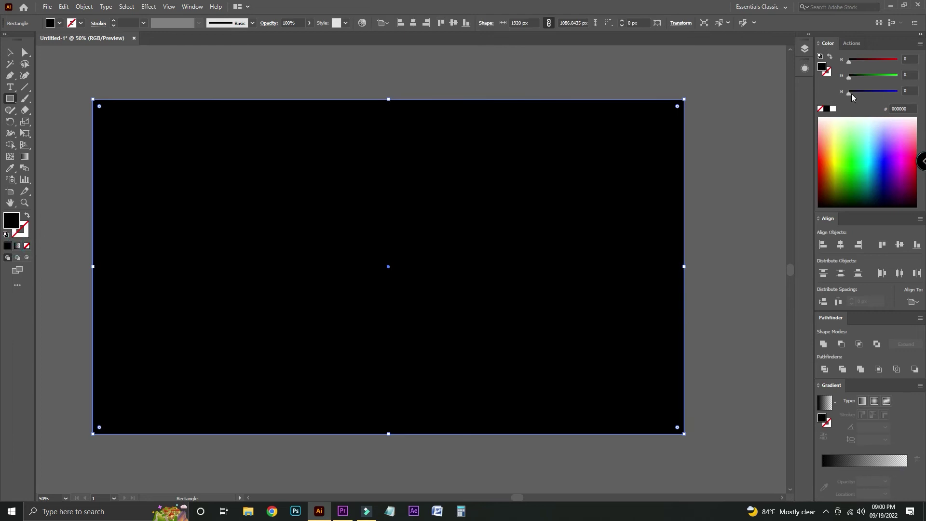
{"action": "key", "text": "v"}
{"action": "right_click", "coordinate": [261, 141]}
{"action": "left_click", "coordinate": [419, 340]}
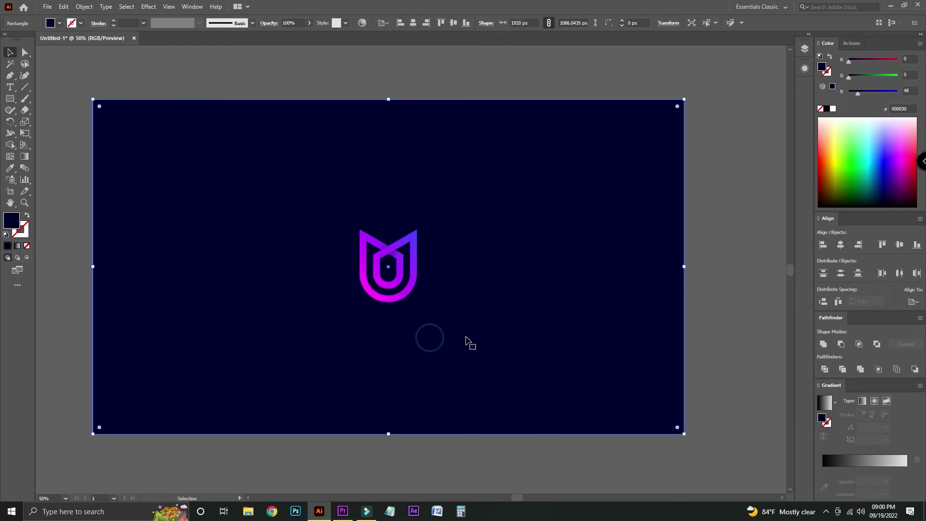
{"action": "key", "text": "ctrl+shift+a"}
{"action": "key", "text": "ctrl+1"}
{"action": "key", "text": "ctrl+equal"}
Place placeholder text below the shield, enlarge it, fill it white and make it uppercase
{"action": "key", "text": "t"}
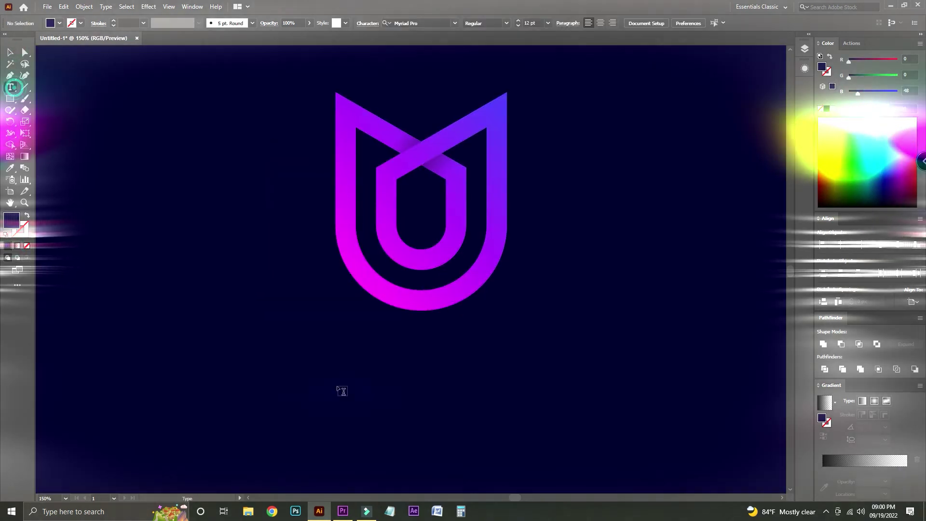
{"action": "left_click", "coordinate": [305, 378]}
{"action": "left_click", "coordinate": [10, 52]}
{"action": "left_click_drag", "start_coordinate": [371, 383], "coordinate": [564, 419]}
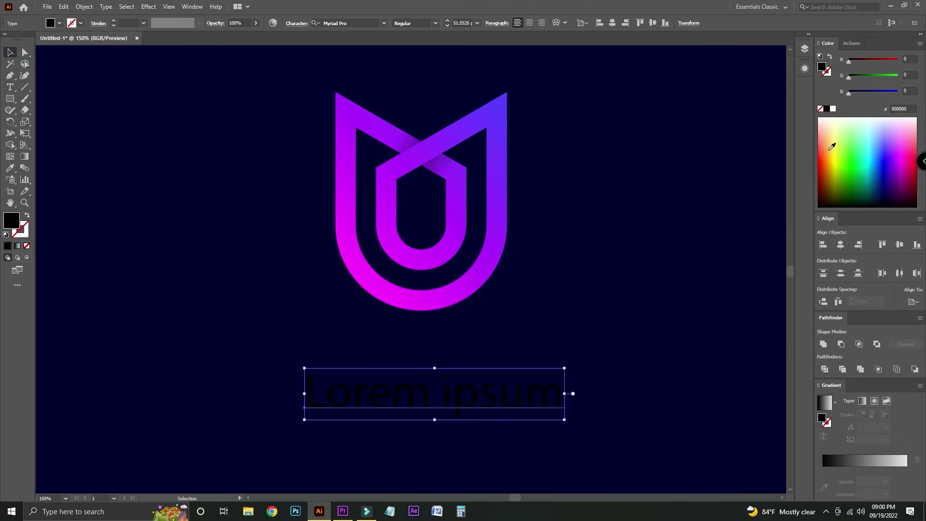
{"action": "left_click", "coordinate": [833, 108]}
{"action": "left_click", "coordinate": [105, 6]}
{"action": "left_click", "coordinate": [275, 157]}
{"action": "left_click", "coordinate": [11, 86]}
Set the word LOREM to a bold weight
{"action": "double_click", "coordinate": [306, 392]}
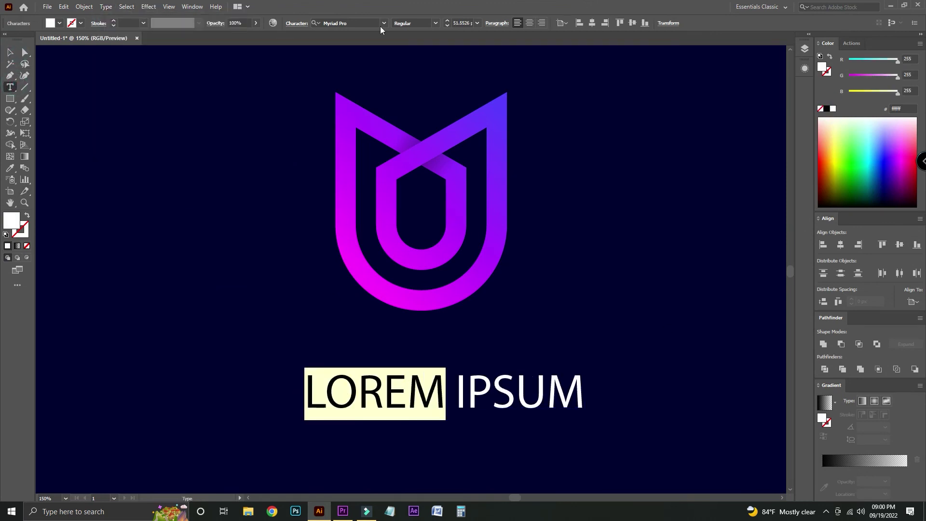
{"action": "left_click", "coordinate": [435, 23]}
{"action": "left_click", "coordinate": [407, 85]}
{"action": "key", "text": "Escape"}
{"action": "left_click", "coordinate": [202, 166]}
Change the text's font and centre it horizontally beneath the shield
{"action": "key", "text": "ctrl+equal"}
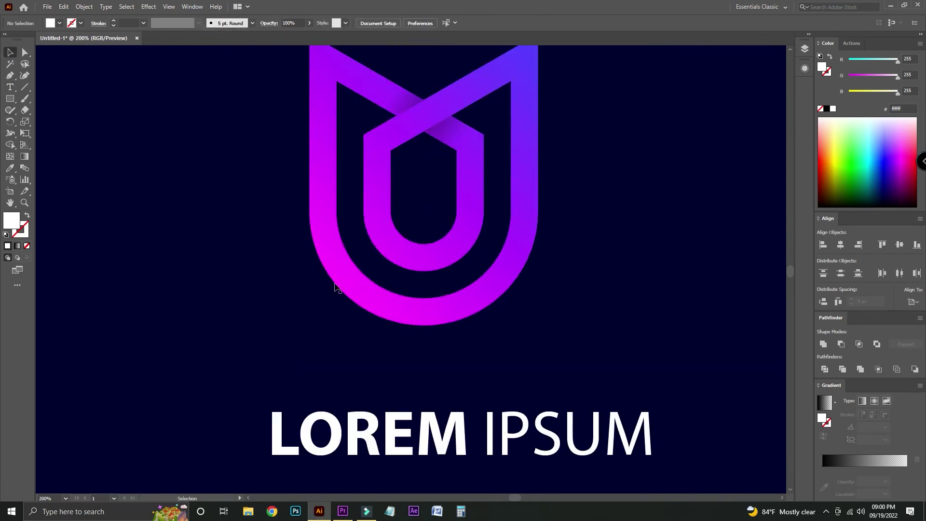
{"action": "left_click", "coordinate": [366, 434]}
{"action": "scroll", "coordinate": [367, 434], "scroll_direction": "down", "scroll_amount": 2}
{"action": "left_click", "coordinate": [384, 23]}
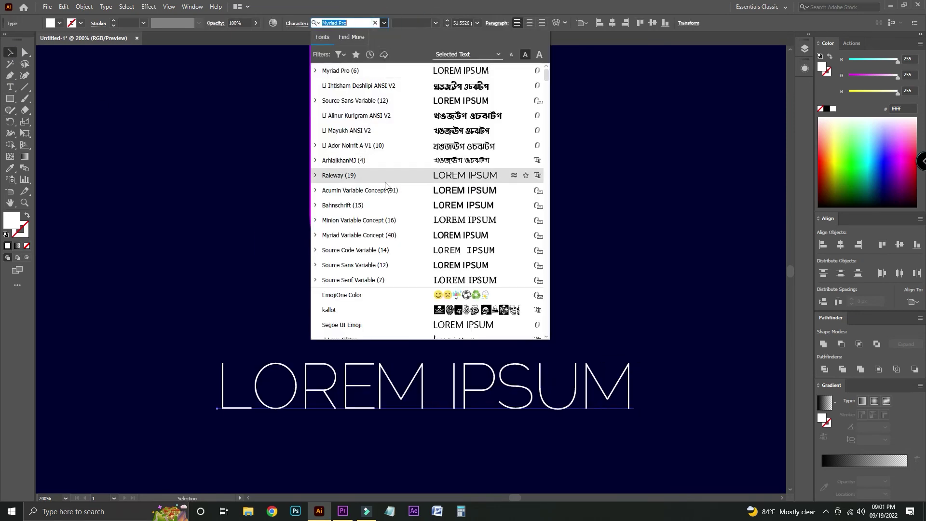
{"action": "key", "text": "Escape"}
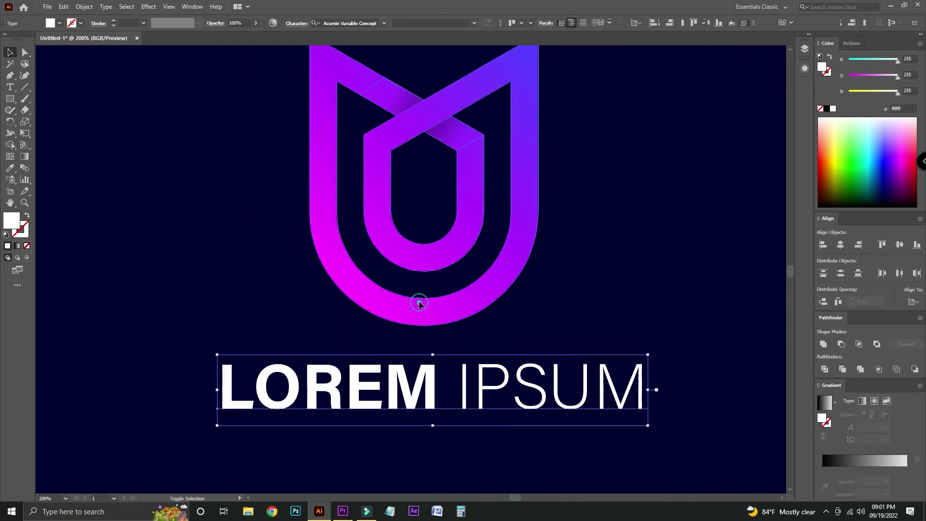
{"action": "left_click", "coordinate": [420, 302], "text": "shift"}
{"action": "left_click", "coordinate": [323, 23]}
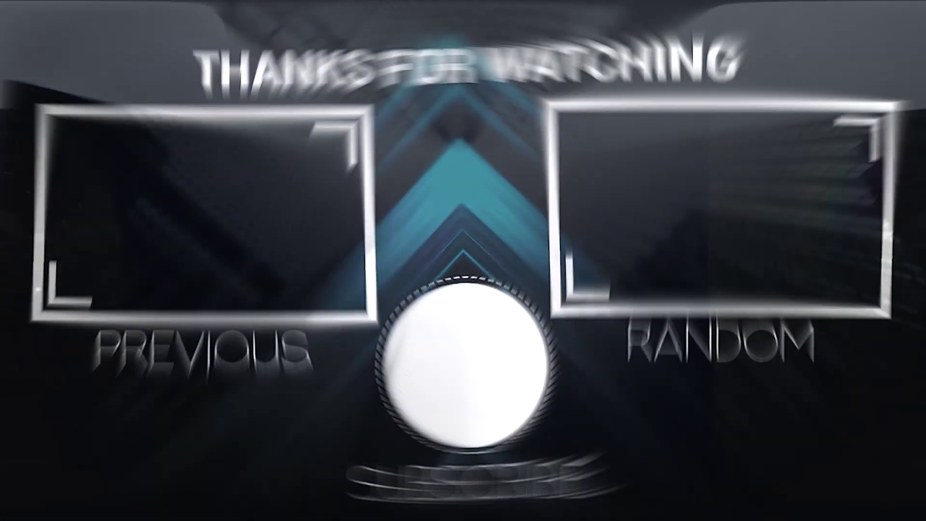